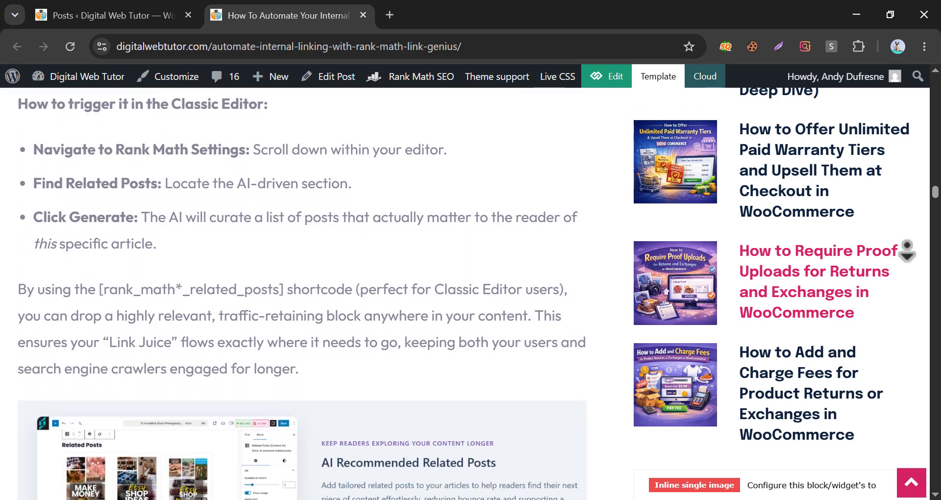
Examine the published Rank Math Link Genius article and the site's list of published posts
scroll(907, 251, down, 12)
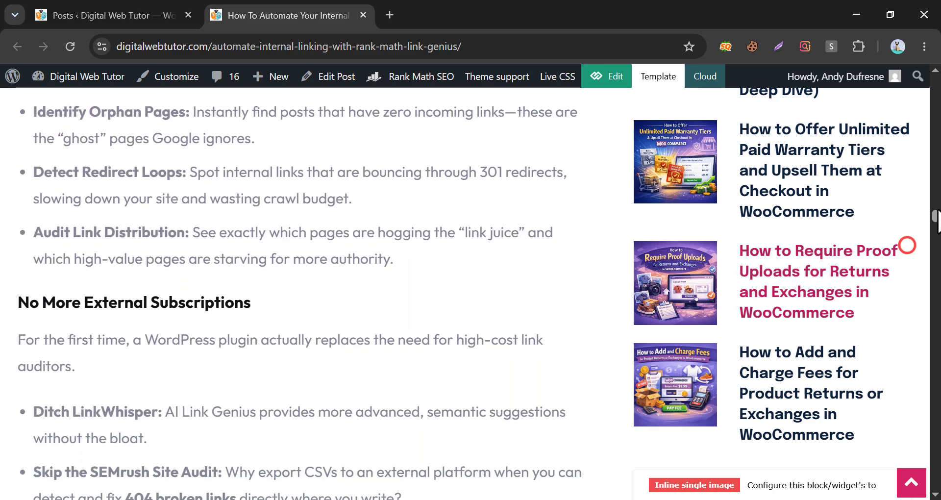
drag(935, 214, 935, 112)
scroll(287, 237, up, 10)
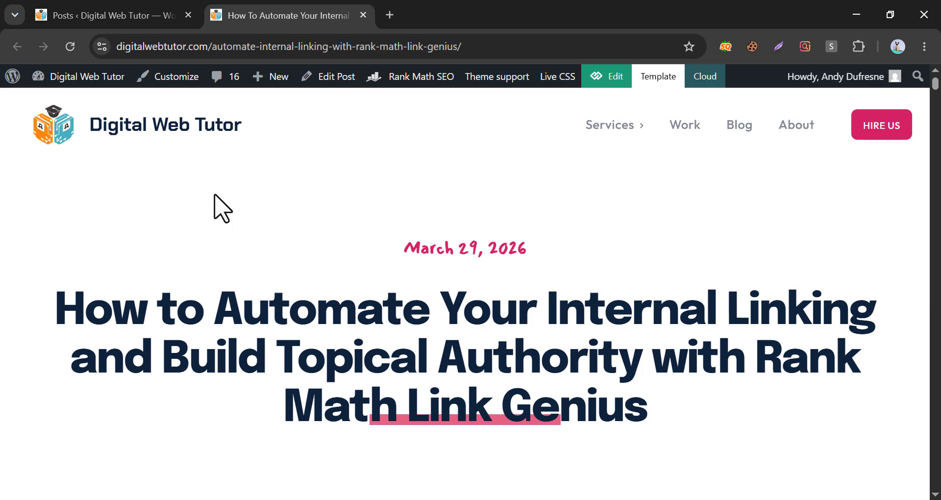
click(116, 13)
scroll(246, 275, up, 2)
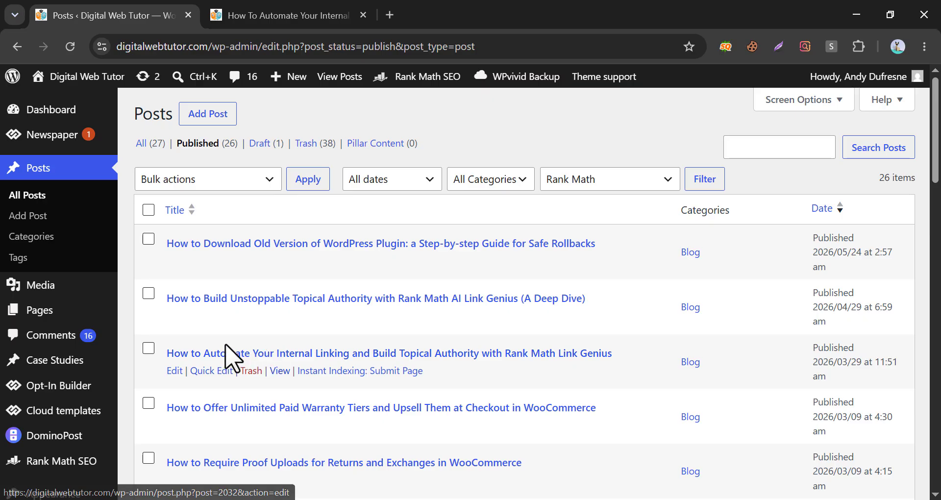
scroll(227, 352, down, 5)
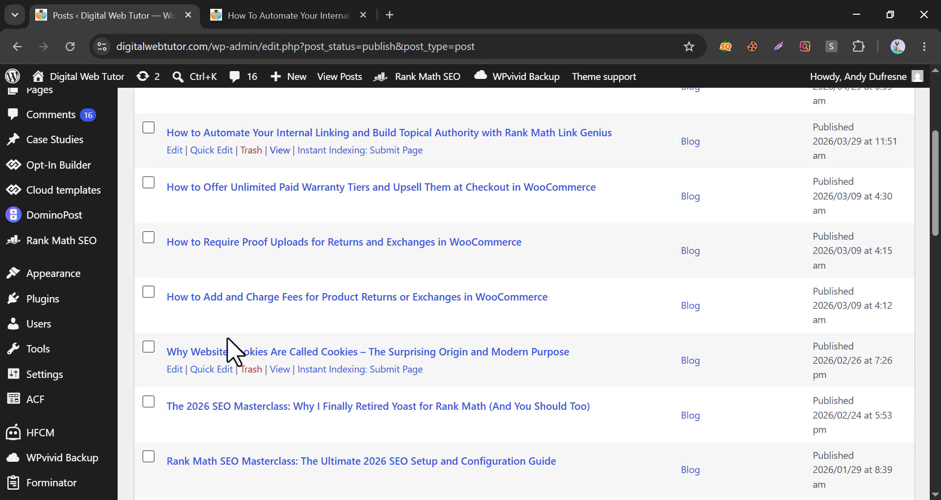
Open the DominoPost AI Writer and select OpenRouter (FREE) as the engine provider in the AI & API configuration
click(57, 210)
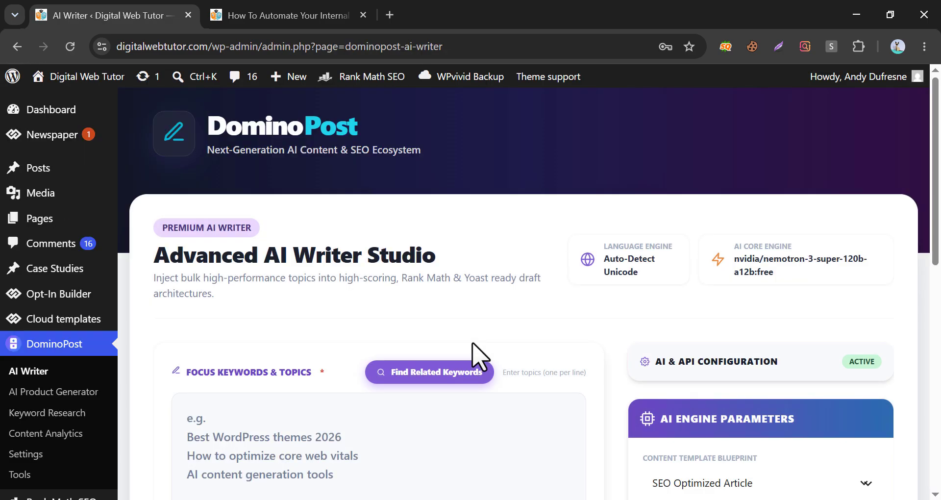
scroll(589, 255, down, 1)
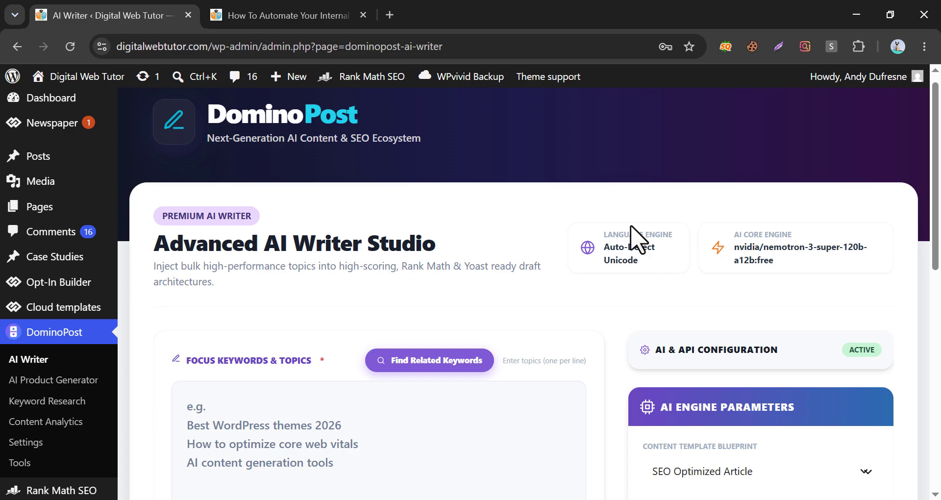
scroll(637, 240, down, 3)
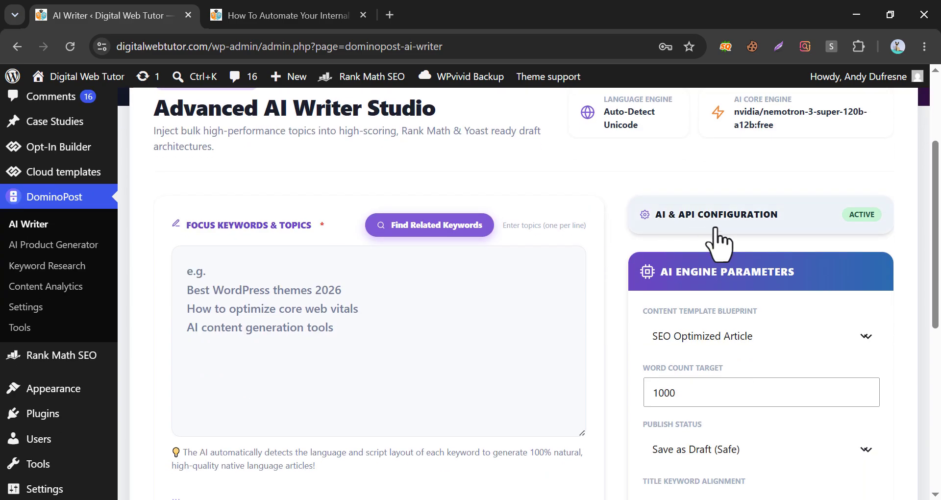
click(714, 216)
click(686, 284)
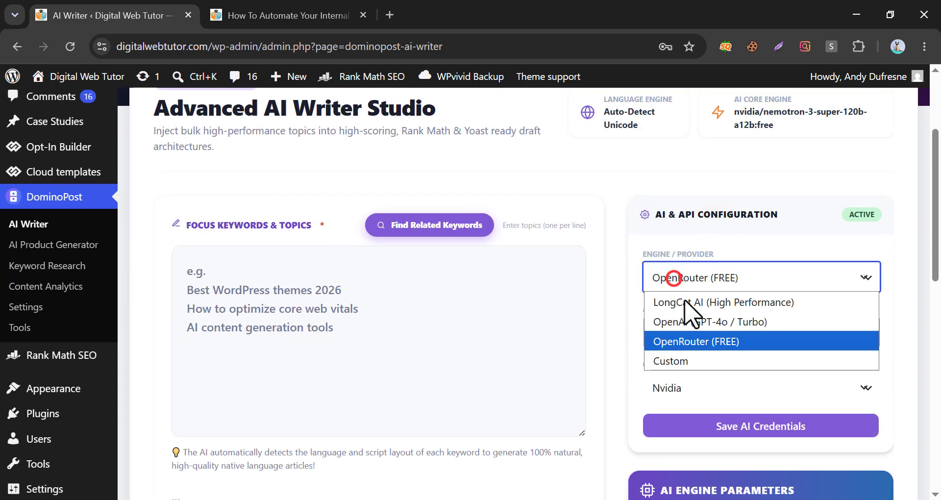
click(694, 342)
Look at OpenRouter's form for creating a new API key and return to the AI Writer with its API configuration collapsed
click(853, 309)
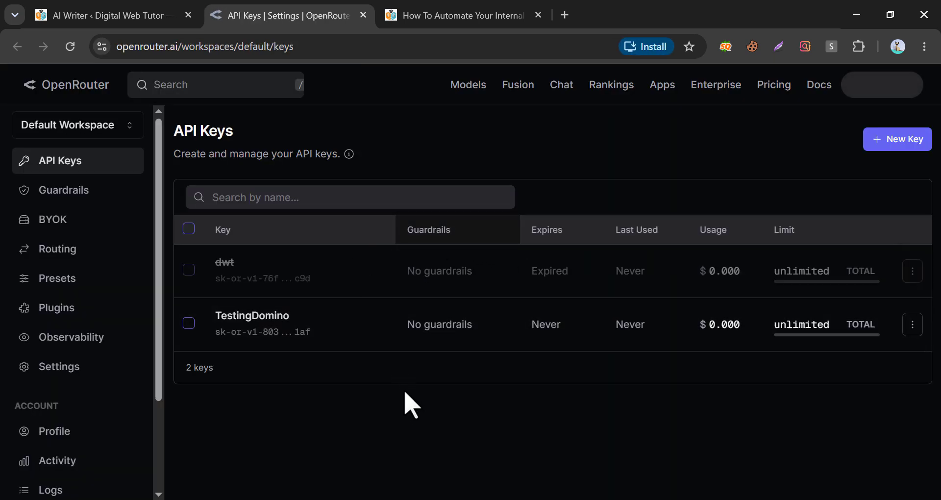
click(890, 142)
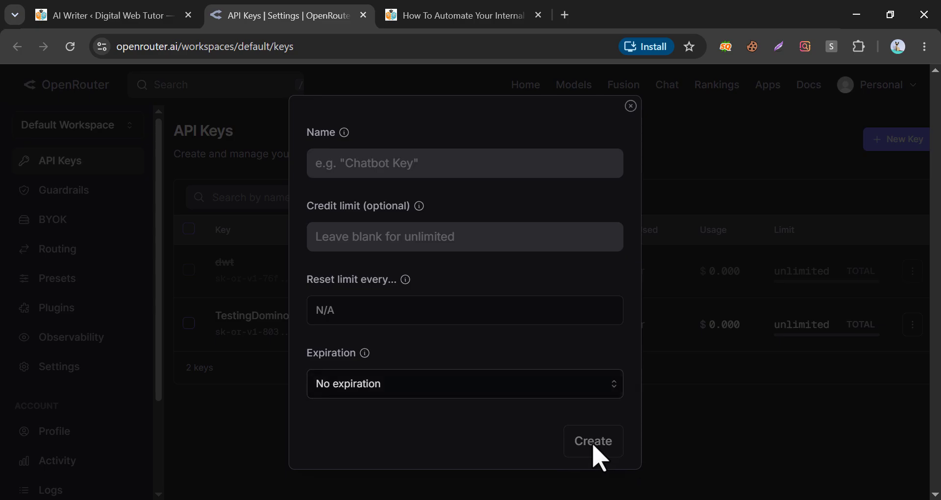
click(631, 107)
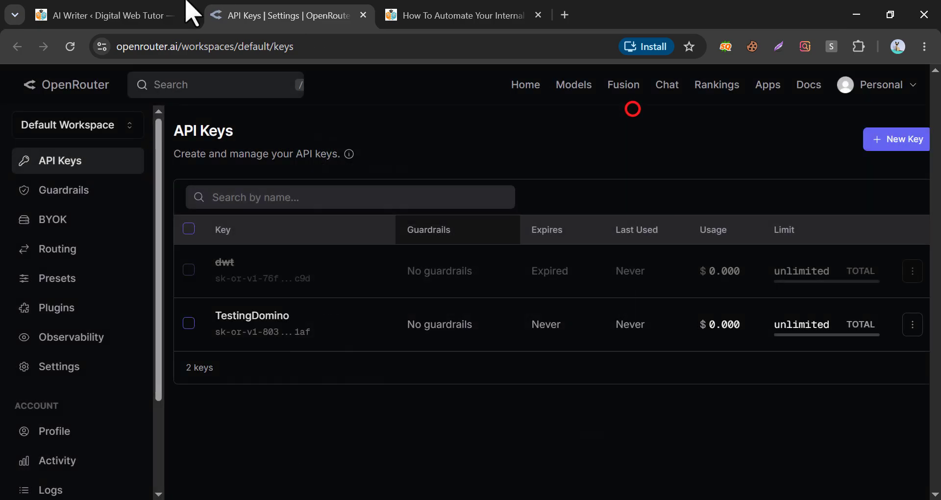
click(130, 15)
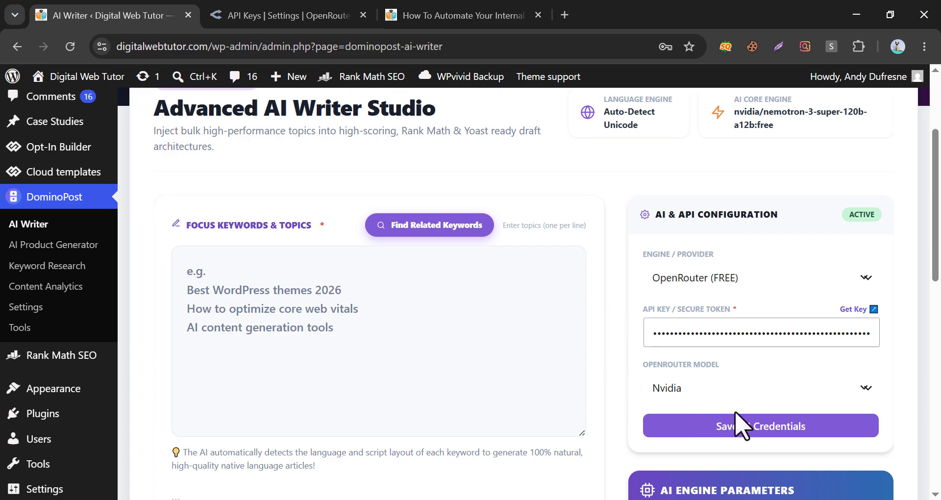
click(750, 203)
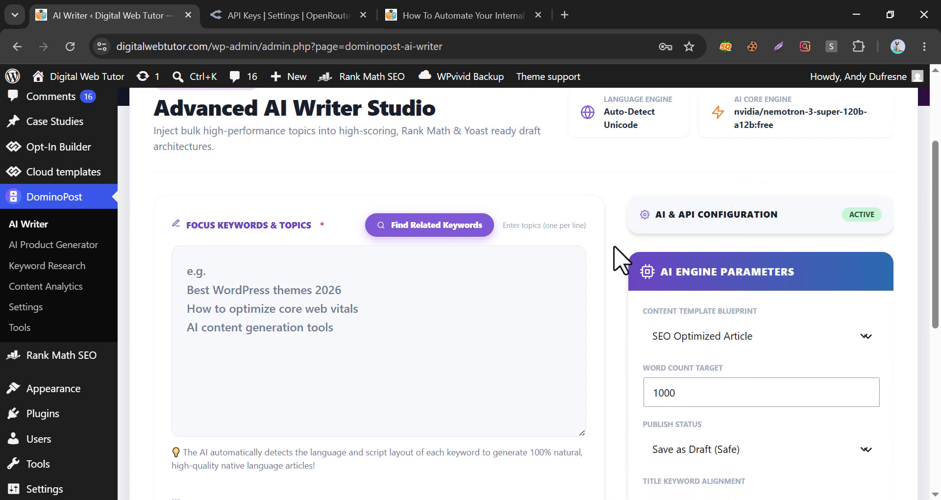
Enter the topics "how to make money using a blog website in 2026" and "How to make money from video games" on separate lines
click(397, 301)
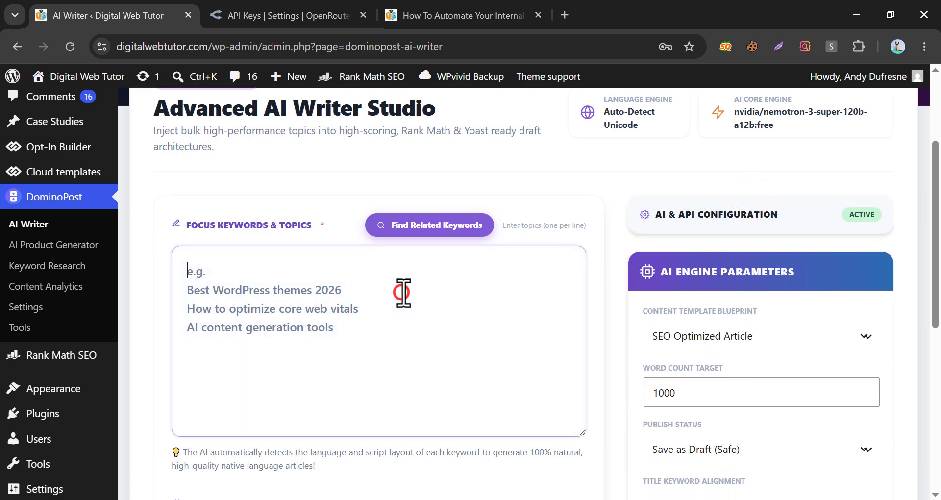
text(how to make money using a blog website in 2026)
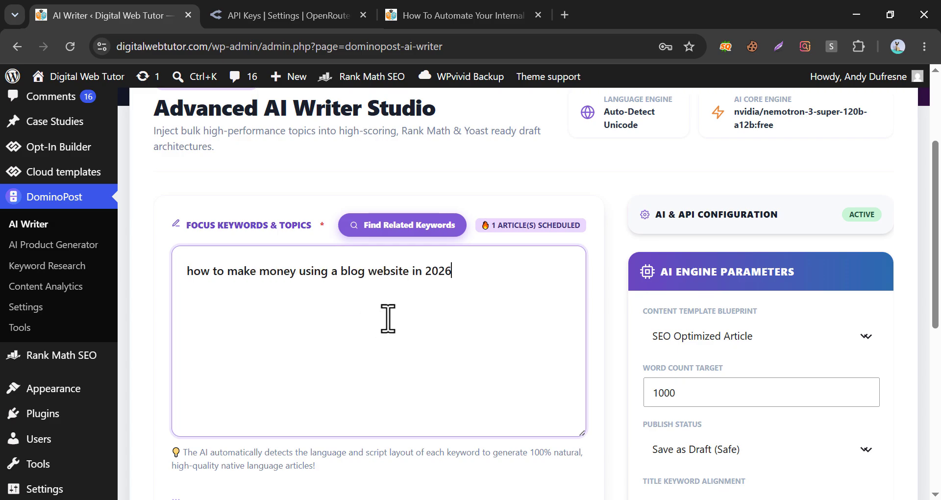
scroll(441, 245, down, 3)
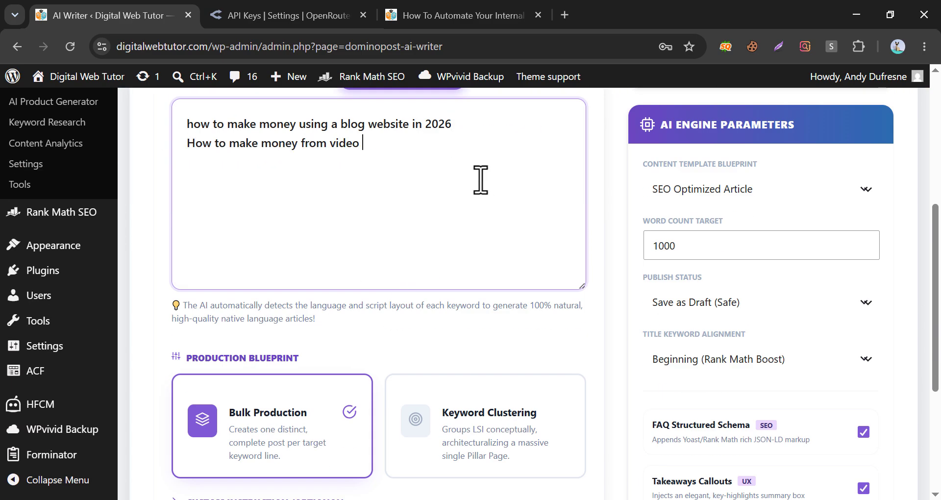
scroll(451, 241, down, 2)
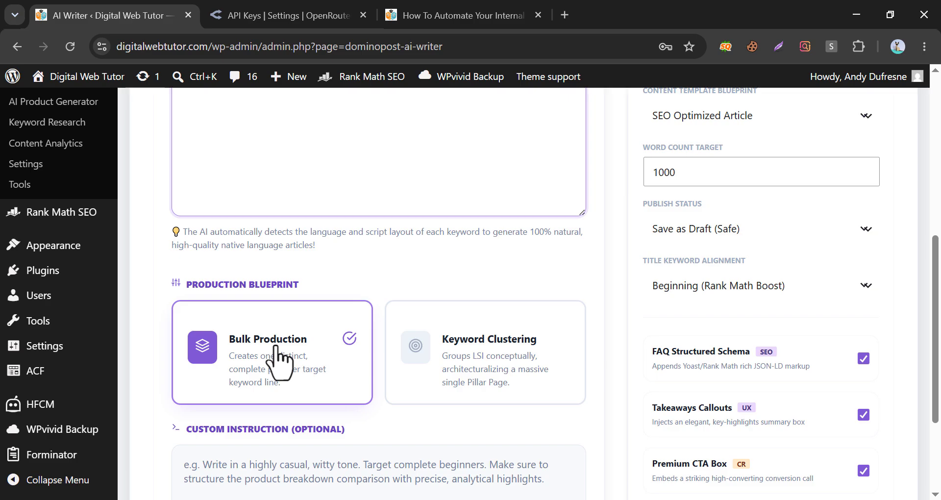
scroll(279, 360, up, 1)
scroll(280, 358, down, 2)
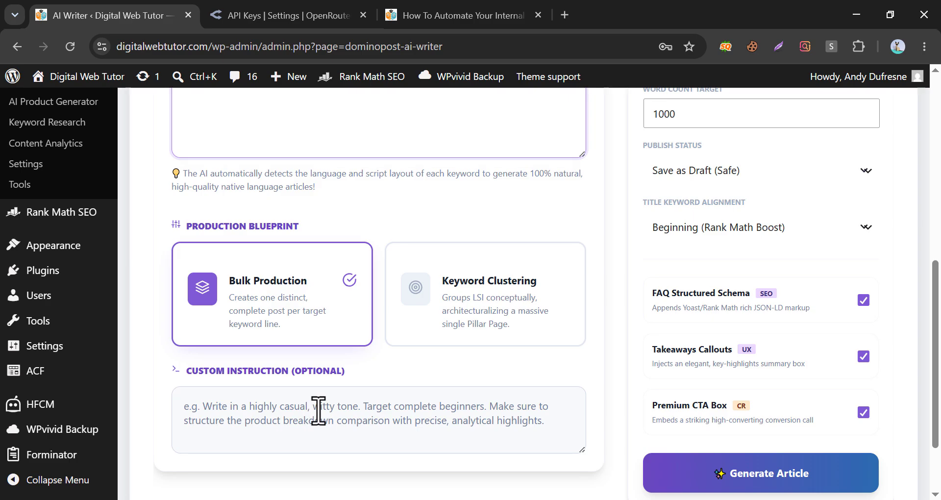
scroll(725, 294, up, 5)
scroll(706, 274, down, 3)
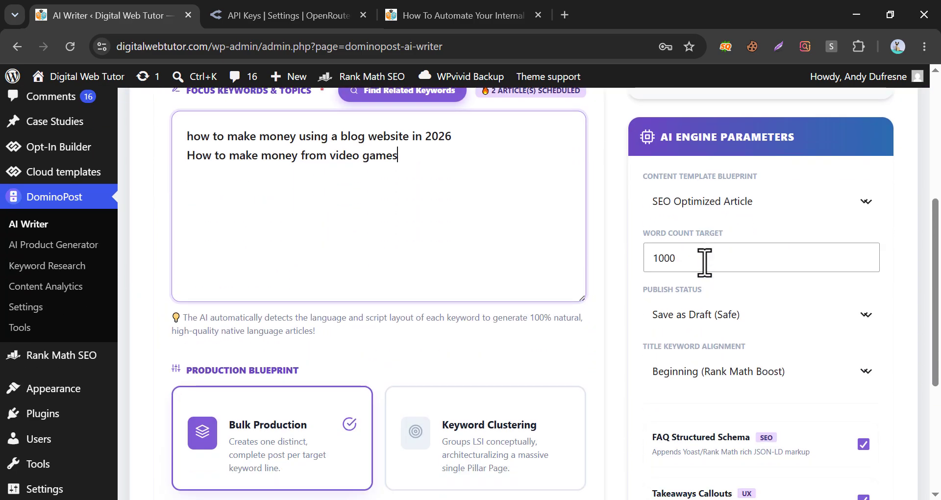
Generate the articles with the SEO Optimized Article template and open the finished blog website post for editing
click(706, 205)
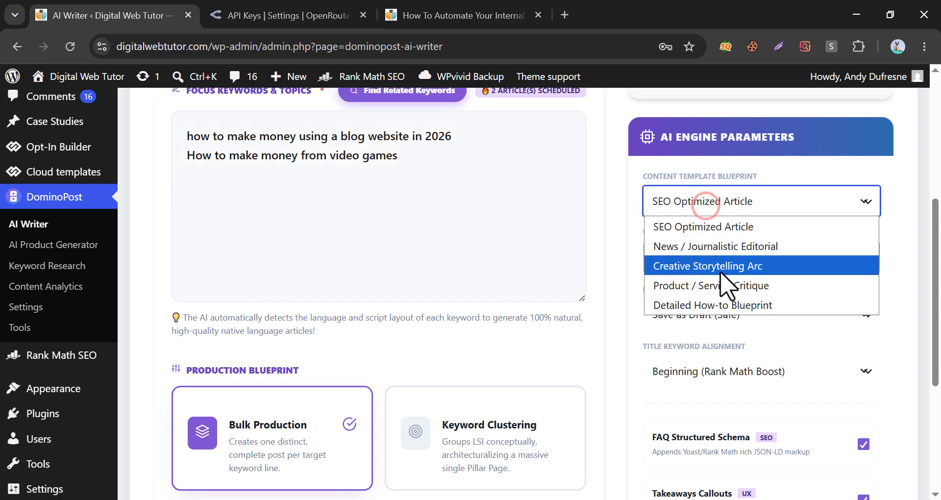
click(729, 225)
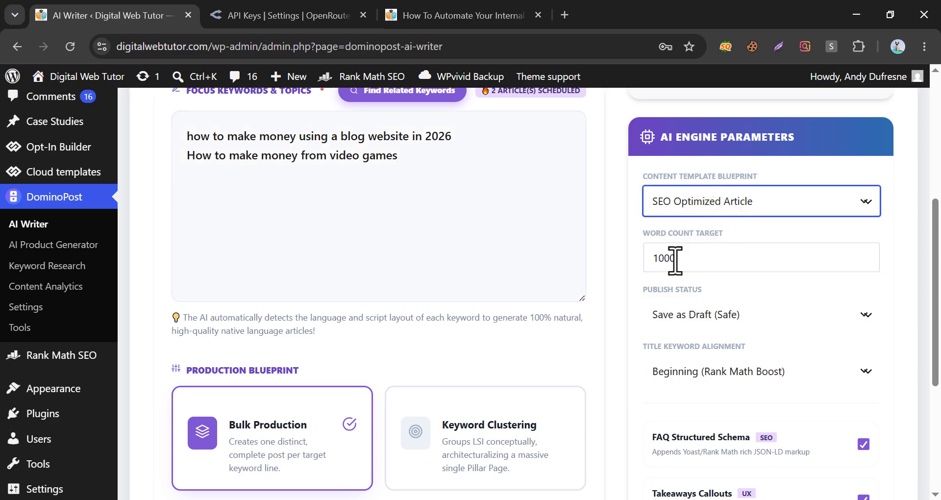
scroll(682, 255, down, 2)
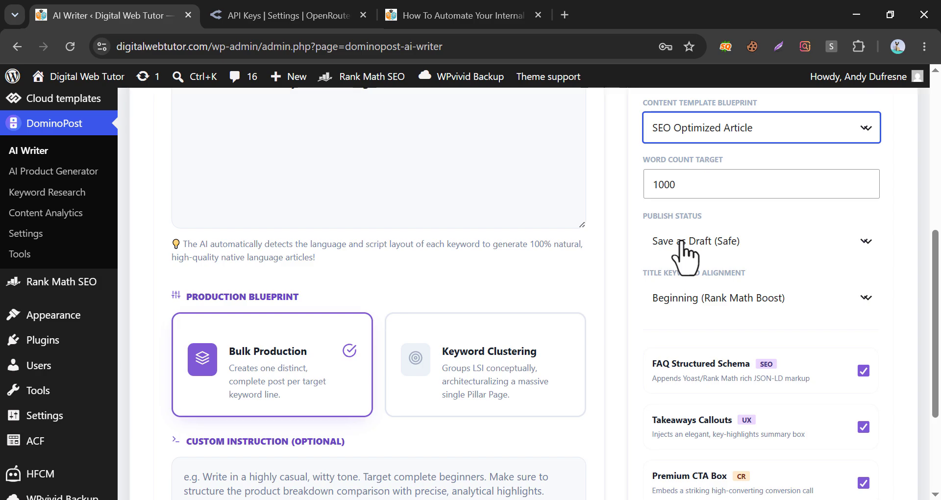
scroll(681, 253, down, 2)
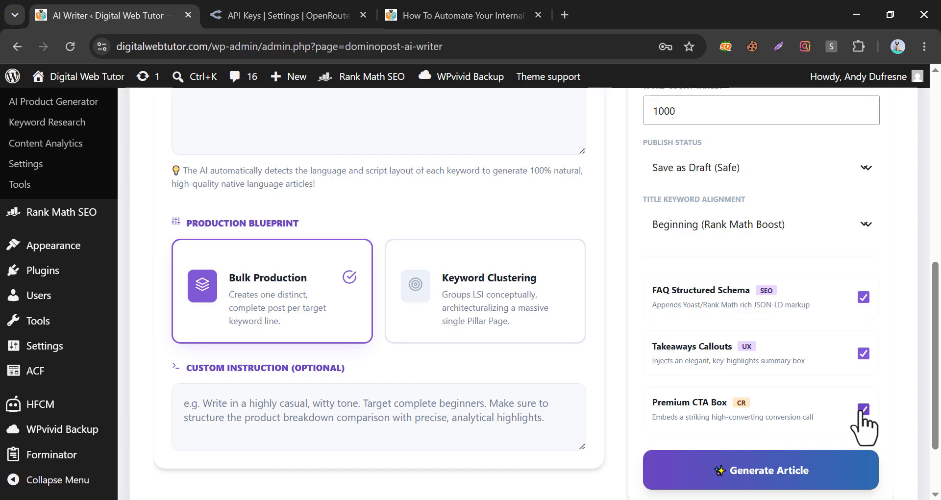
click(713, 469)
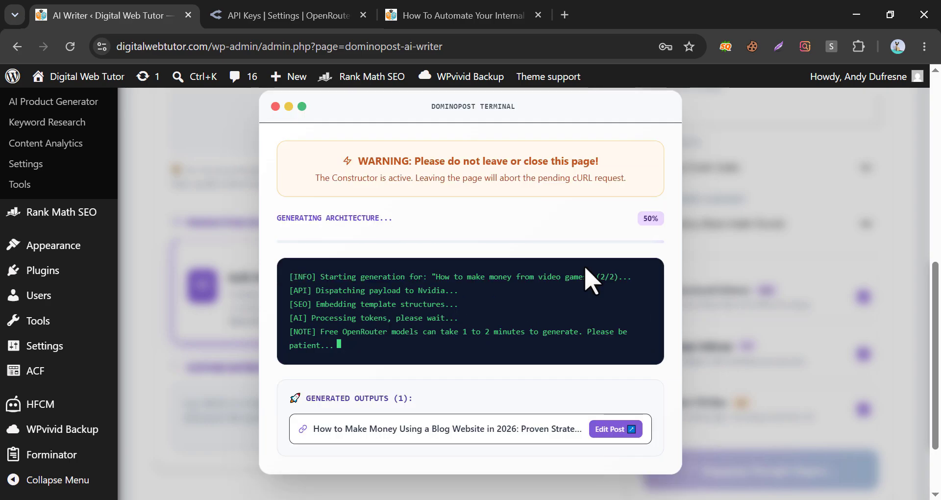
click(613, 430)
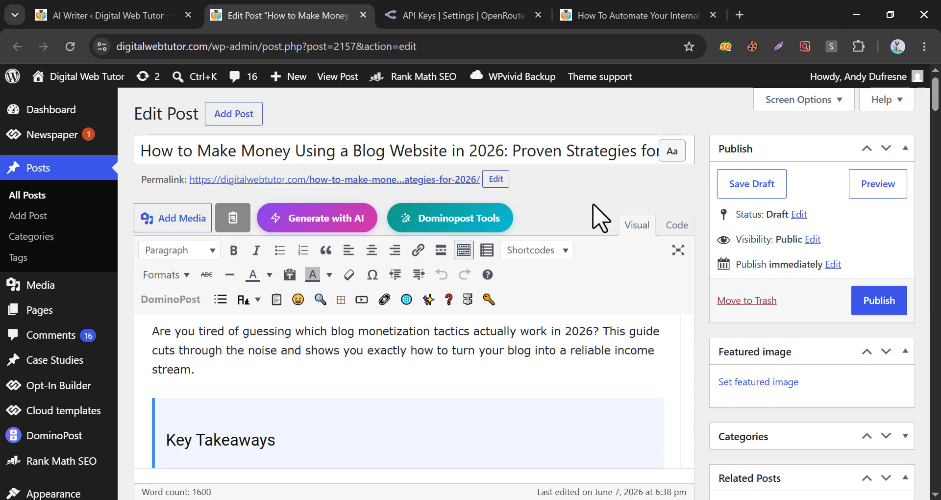
Review the generated post's content from the key takeaways through the monetization sections to the call-to-action box and FAQ
scroll(458, 225, down, 5)
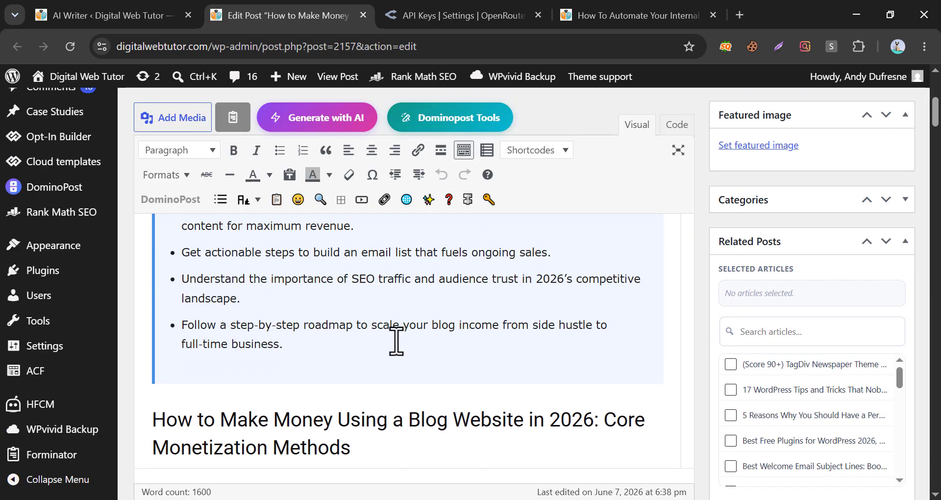
scroll(395, 343, up, 2)
scroll(394, 346, down, 15)
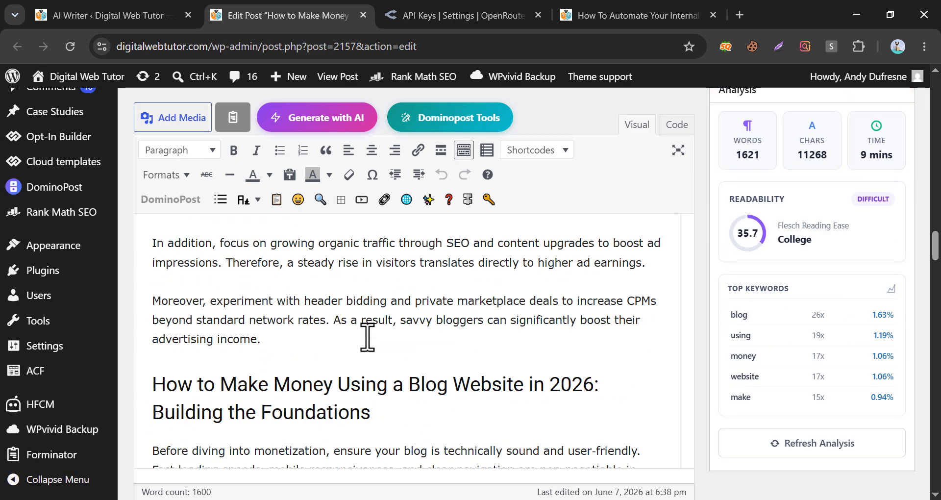
scroll(368, 337, down, 10)
scroll(370, 337, down, 5)
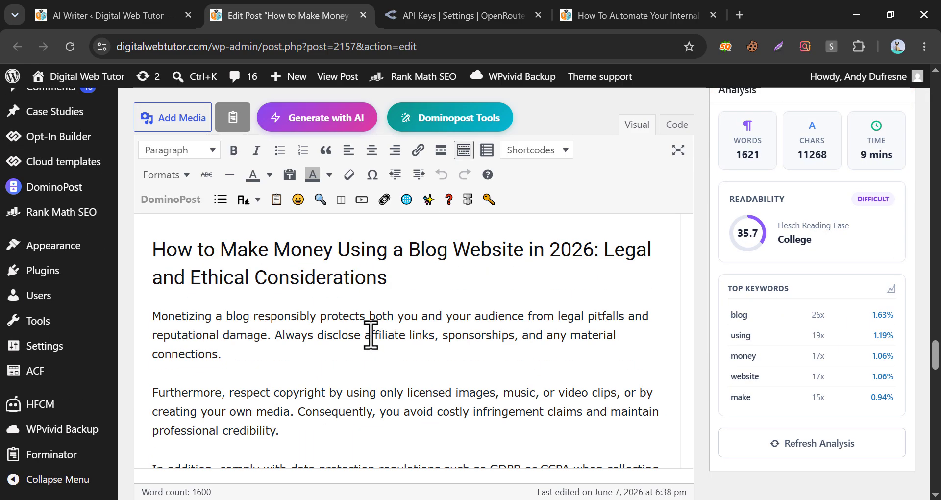
scroll(371, 337, down, 5)
scroll(369, 338, down, 3)
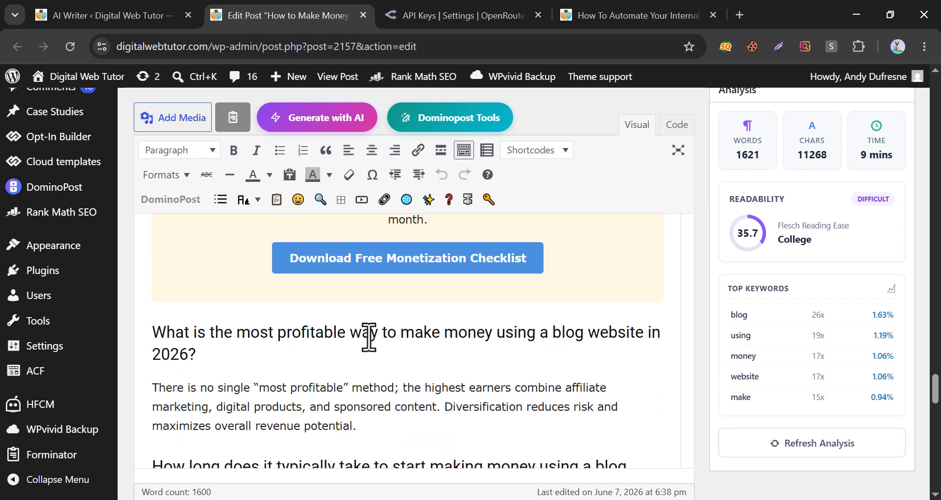
scroll(370, 337, up, 20)
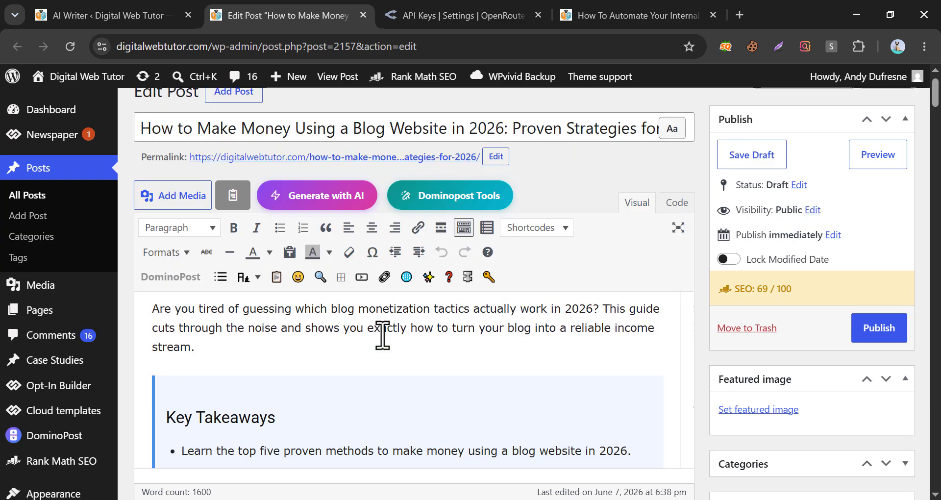
scroll(473, 321, down, 10)
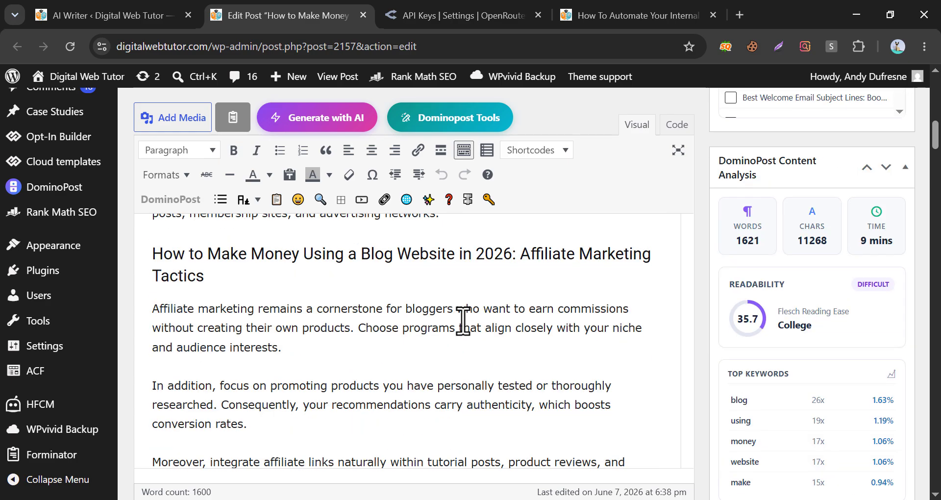
Add an empty line after the Core Monetization Methods paragraph ending in "advertising networks" and search for AI-suggested images of "website"
scroll(458, 338, up, 3)
click(455, 358)
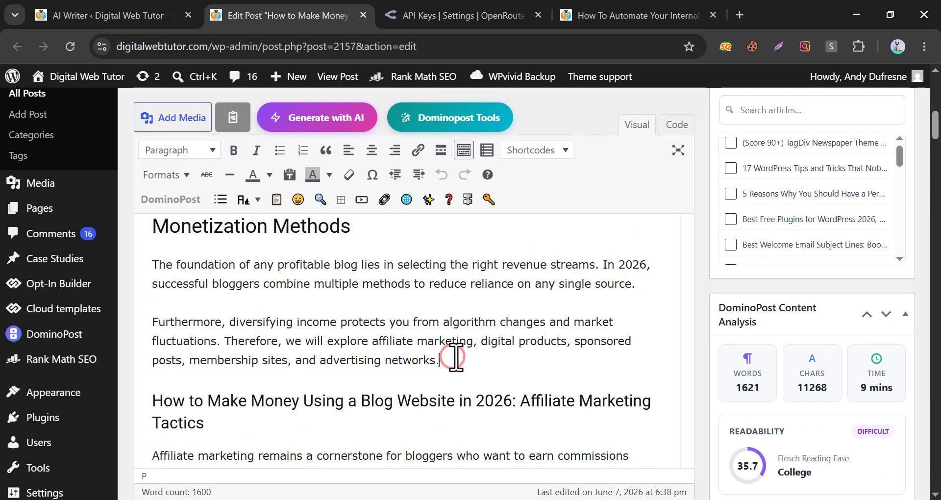
key(Return)
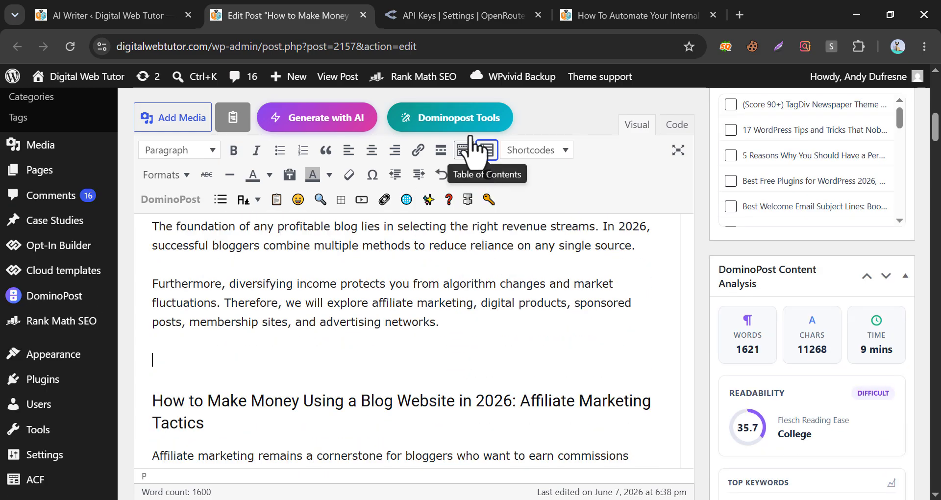
click(447, 122)
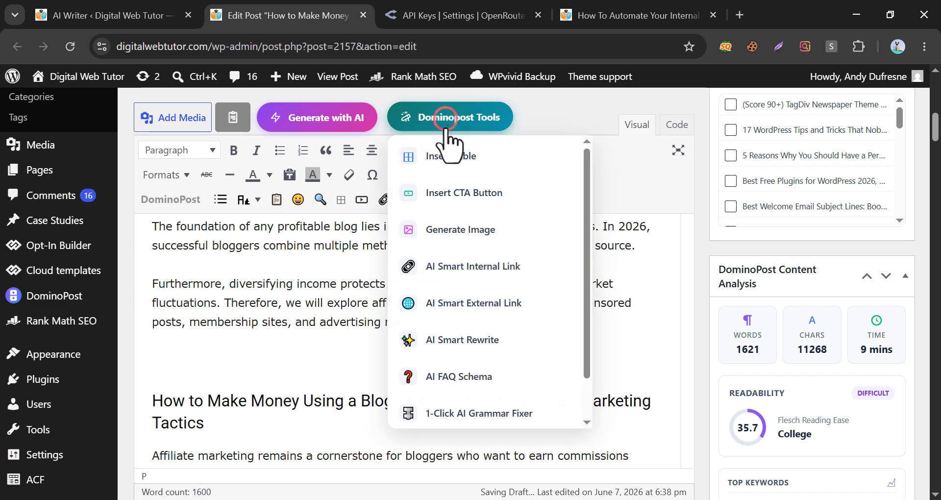
click(454, 226)
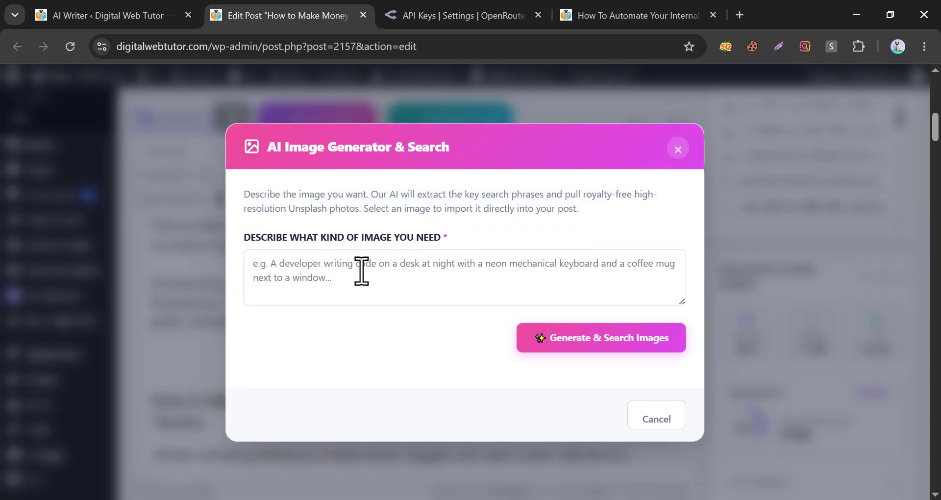
click(362, 271)
text(website)
key(Return)
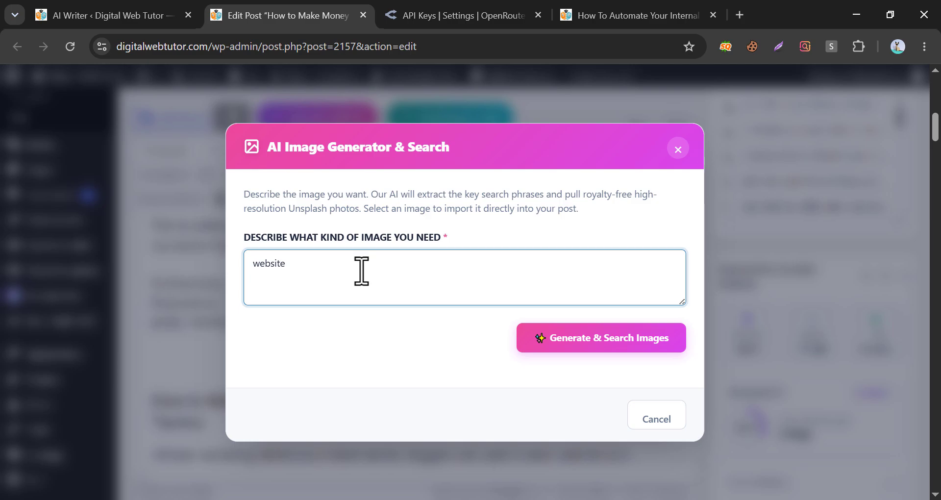
click(544, 337)
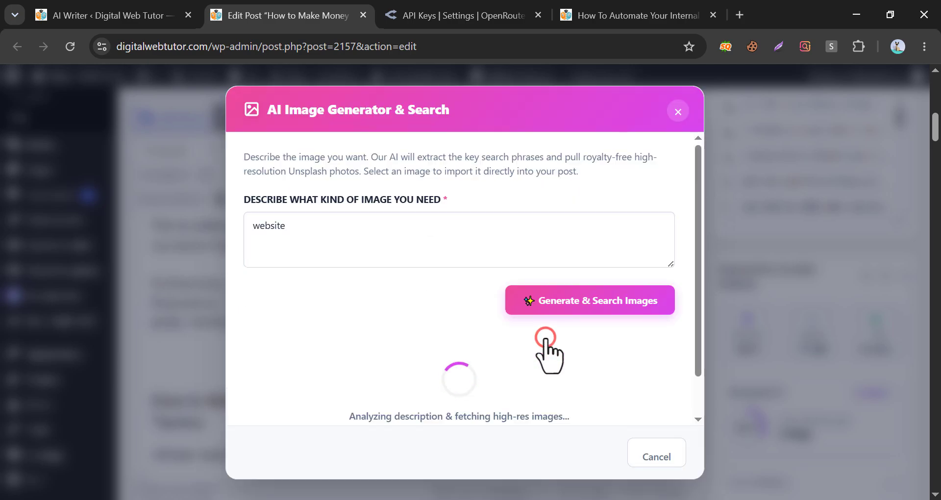
Insert the photo of a laptop showing code on a desk into the empty line
scroll(535, 337, down, 3)
mouse_move(312, 316)
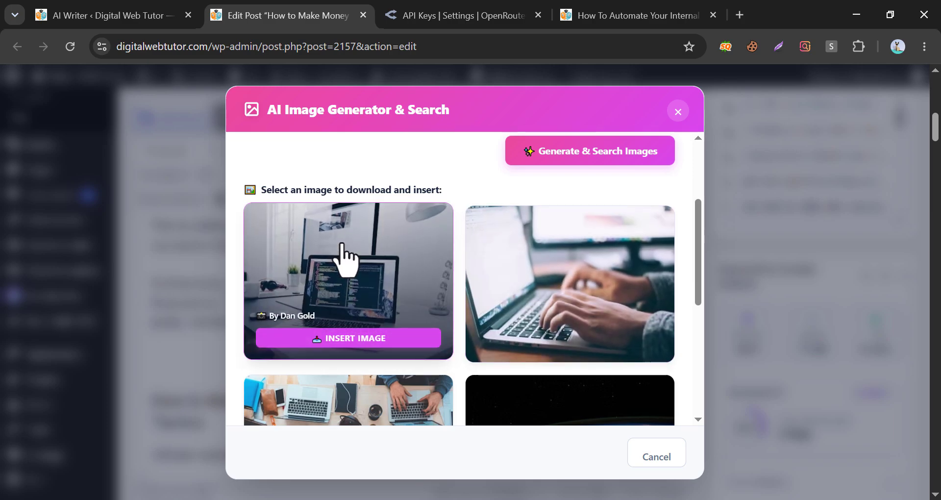
scroll(345, 255, down, 2)
scroll(347, 242, up, 2)
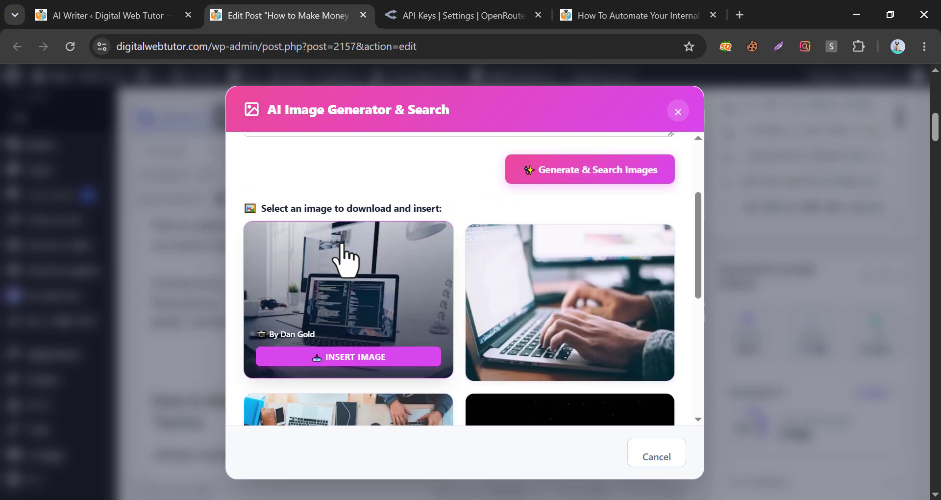
click(399, 288)
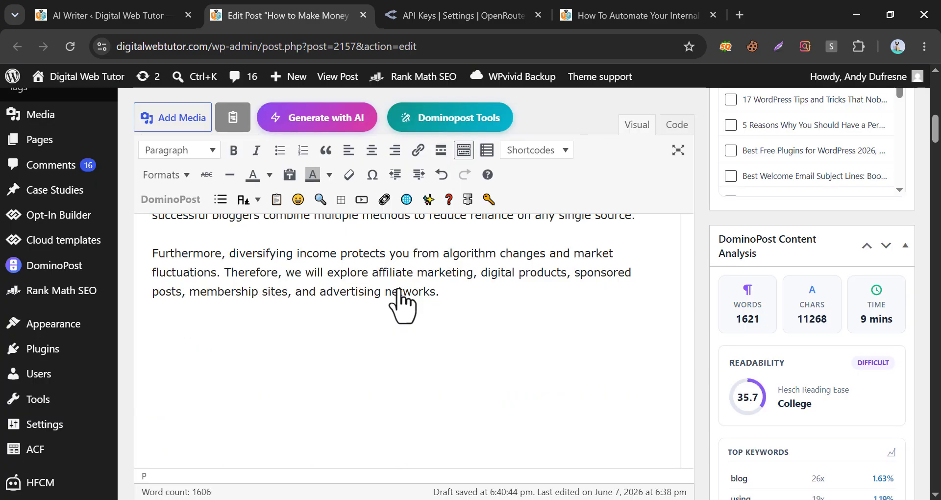
Insert a DominoPost table of contents after the first paragraph of the Core Monetization Methods section
scroll(402, 306, down, 3)
scroll(284, 361, up, 15)
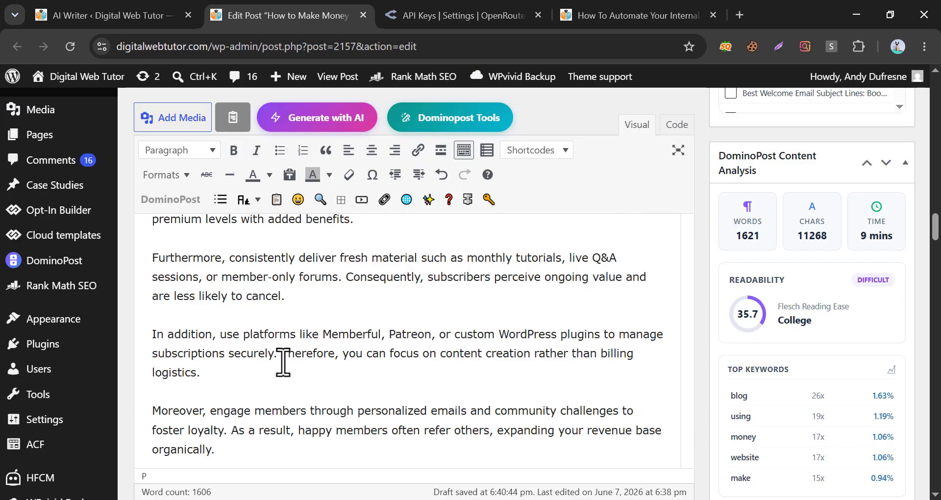
scroll(314, 350, down, 8)
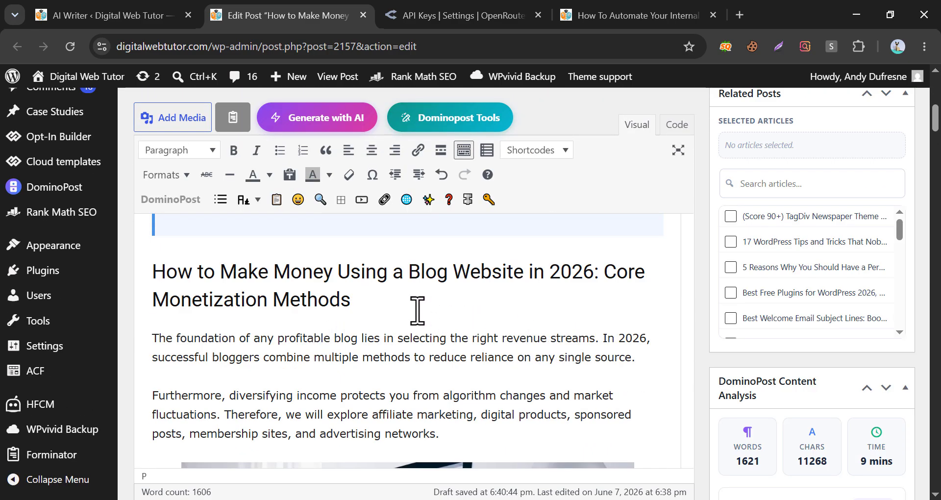
click(646, 359)
key(Return)
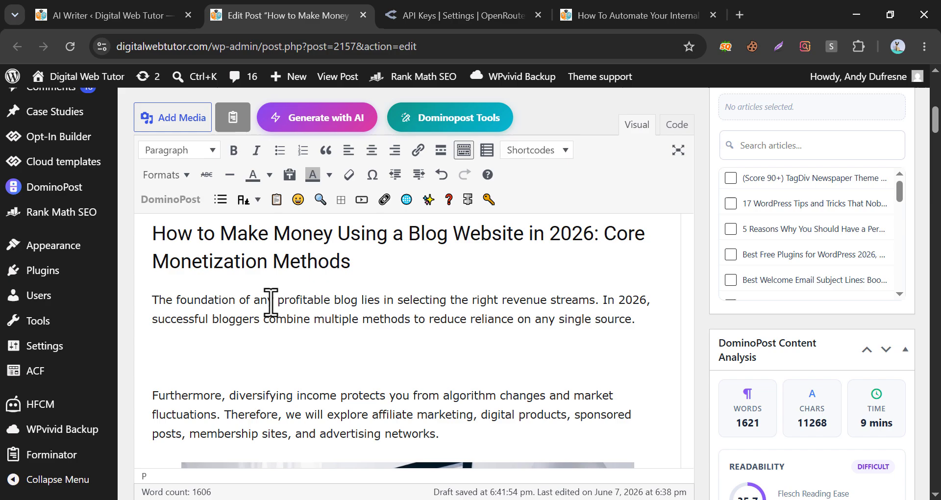
click(220, 199)
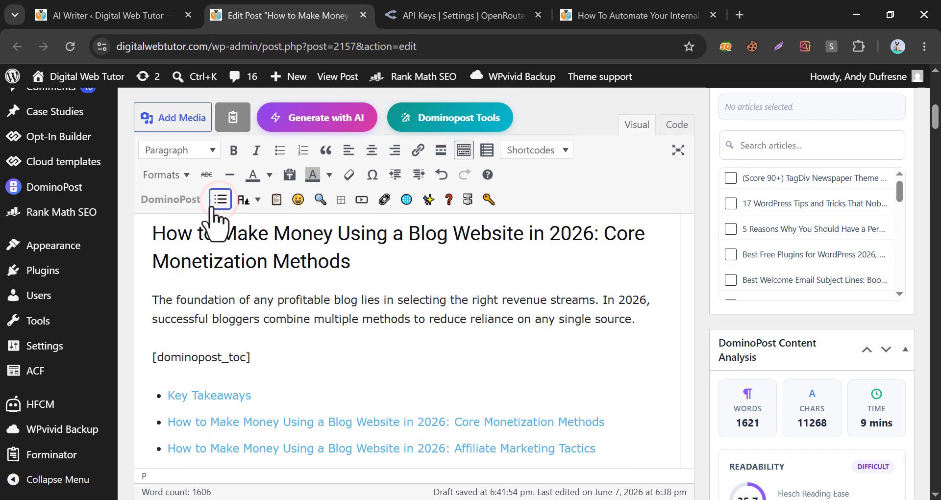
Preview the post to check how the table of contents renders on the page, and return to the post editor
scroll(300, 404, down, 10)
scroll(286, 366, up, 15)
click(837, 165)
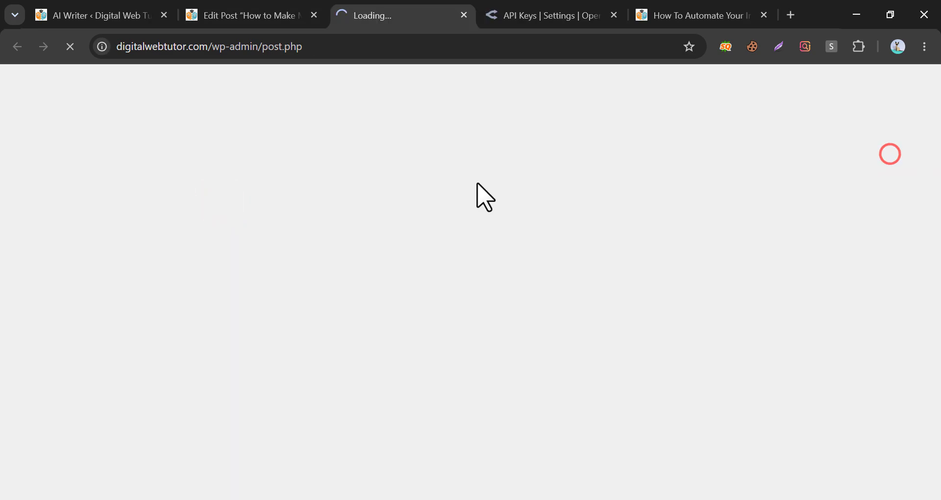
scroll(448, 244, down, 10)
click(528, 242)
scroll(167, 205, down, 4)
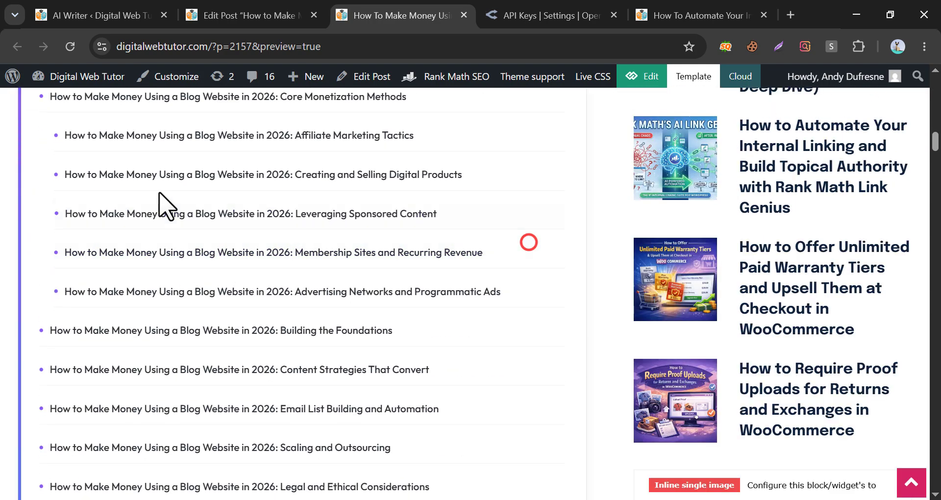
scroll(196, 225, up, 1)
click(220, 246)
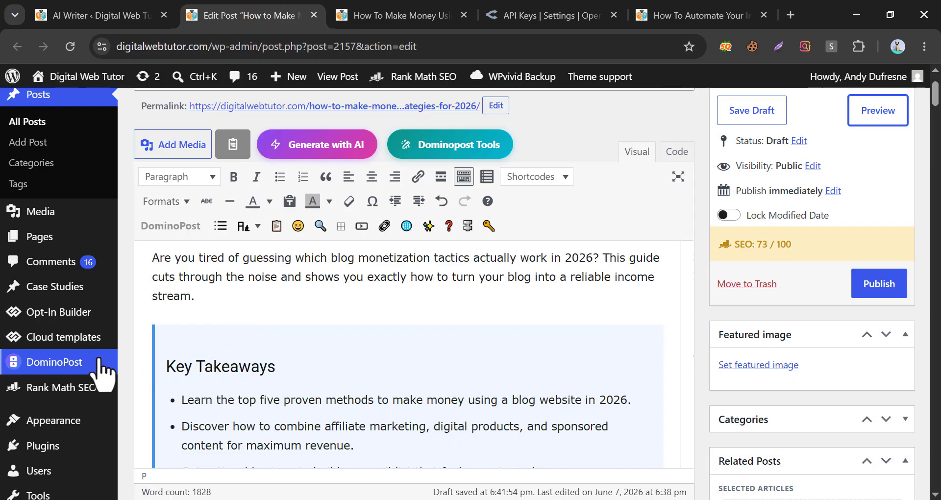
Look through the emoji and icon picker and close it without inserting anything
mouse_move(35, 365)
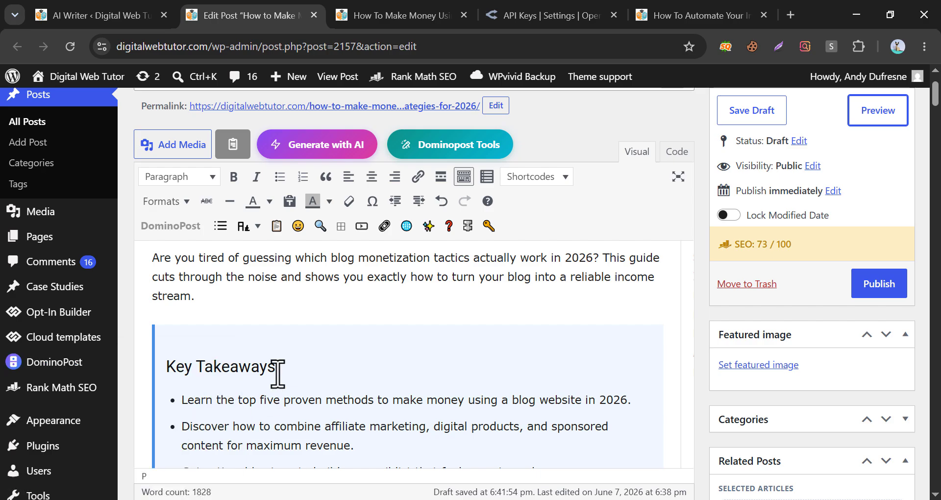
scroll(277, 373, down, 5)
scroll(278, 374, down, 5)
scroll(273, 374, up, 10)
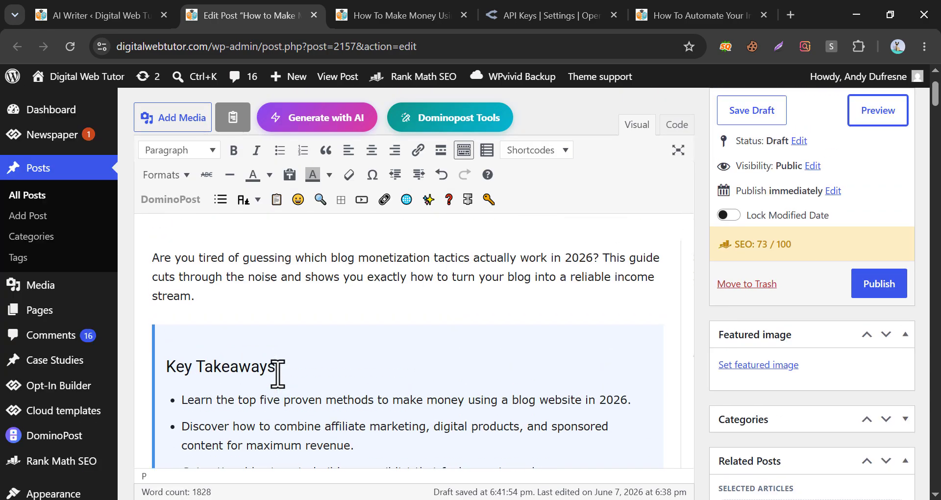
click(294, 299)
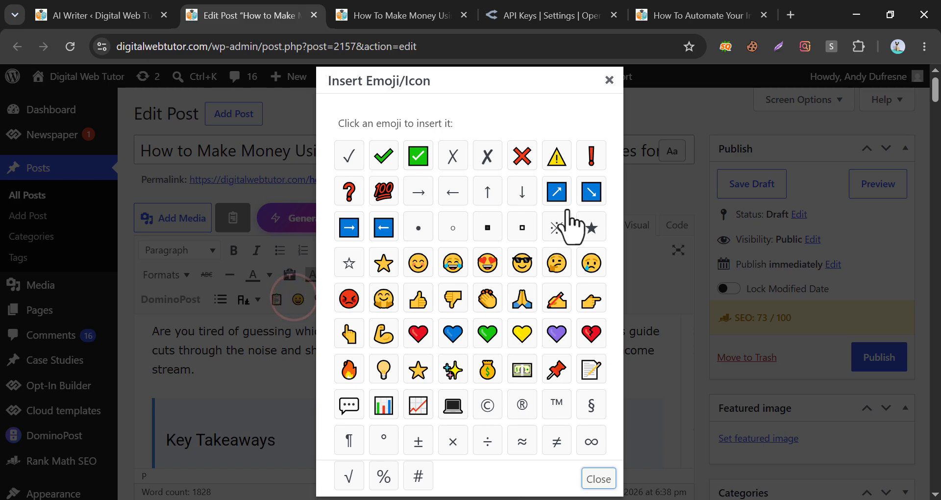
click(610, 80)
click(321, 200)
click(620, 171)
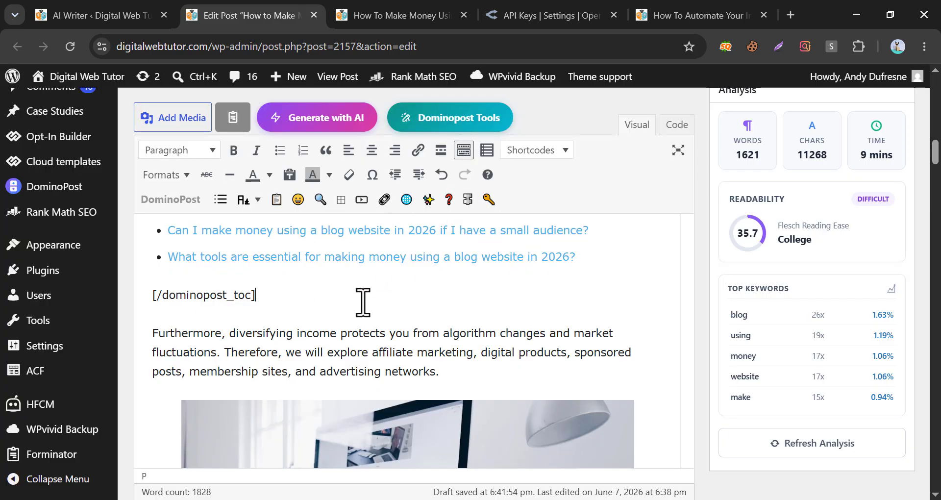
Insert a centered "Download Now" call-to-action button linking to asd.com between the paragraph on diversifying income and the image
click(458, 370)
key(Return)
click(362, 200)
scroll(434, 347, up, 1)
click(403, 265)
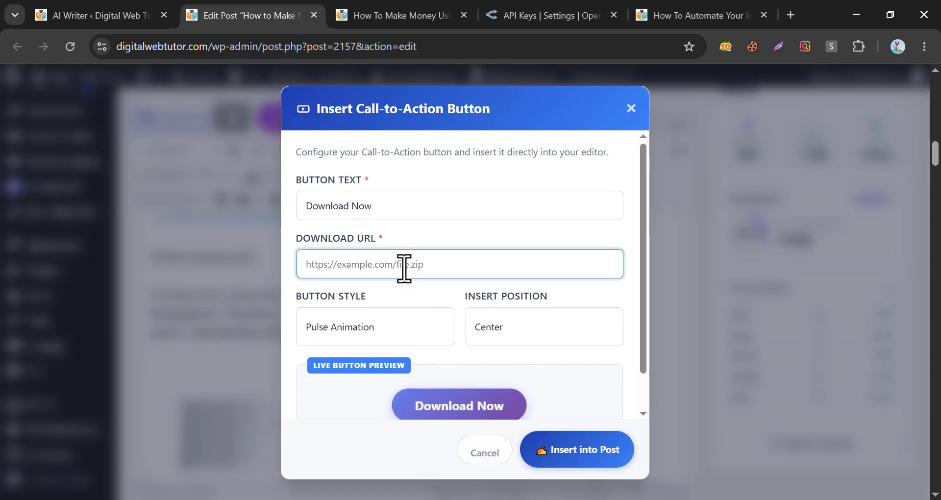
text(asd.com)
click(393, 333)
click(564, 450)
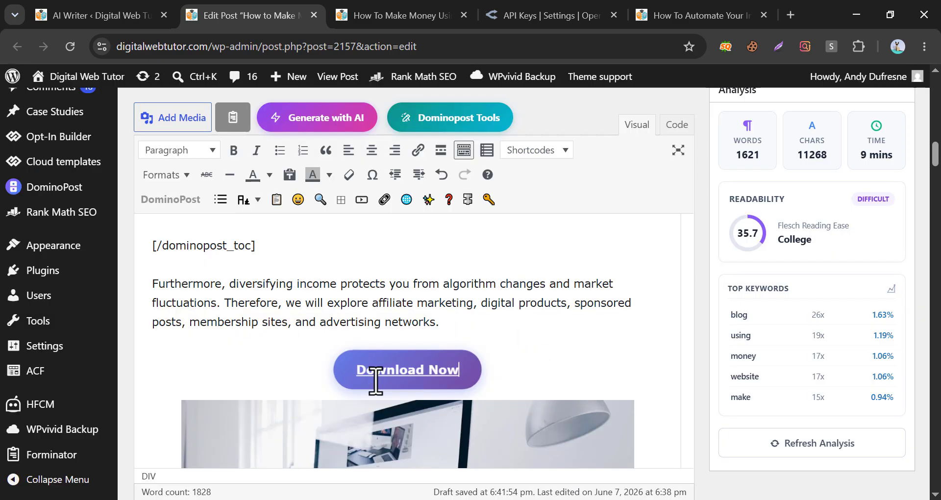
Check the inserted button and image in the post and the content following them through the sponsored content section
click(417, 338)
click(431, 311)
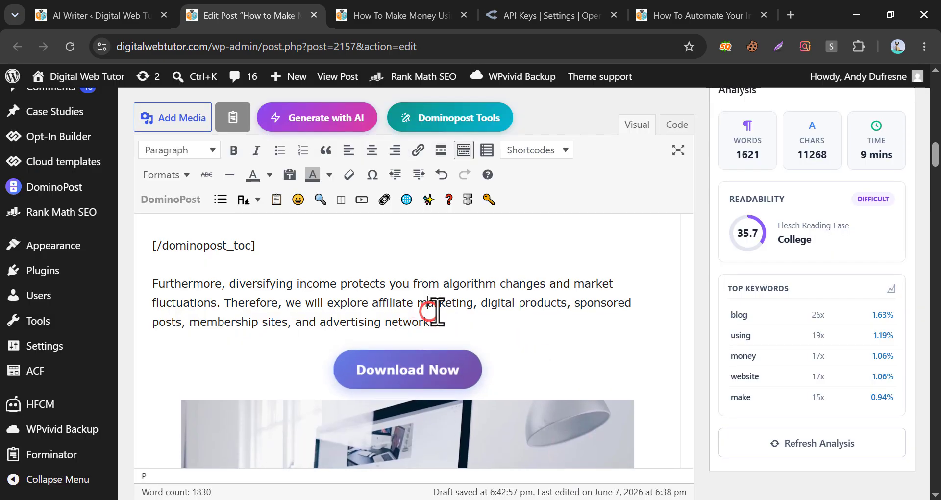
scroll(467, 344, down, 7)
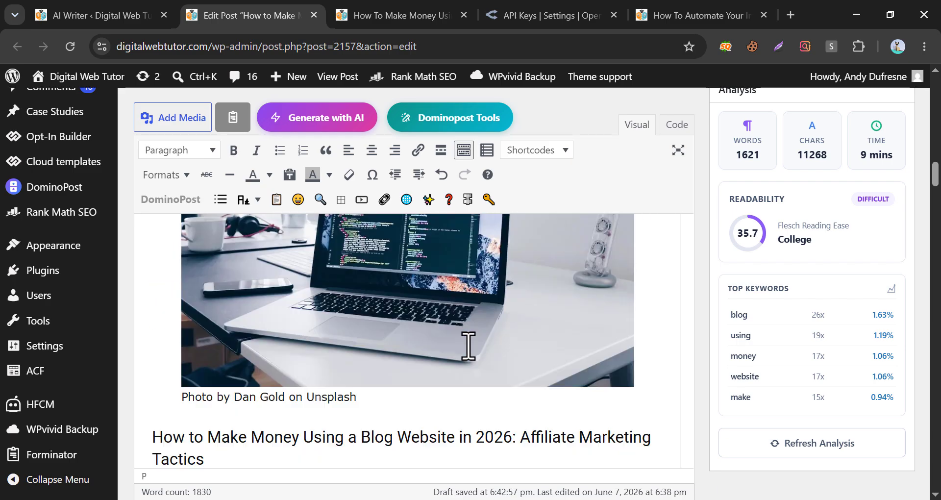
scroll(468, 346, down, 5)
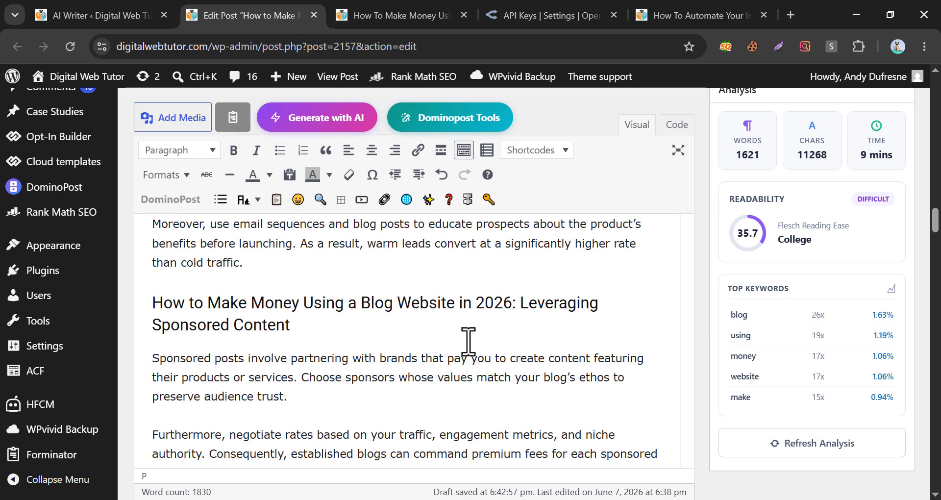